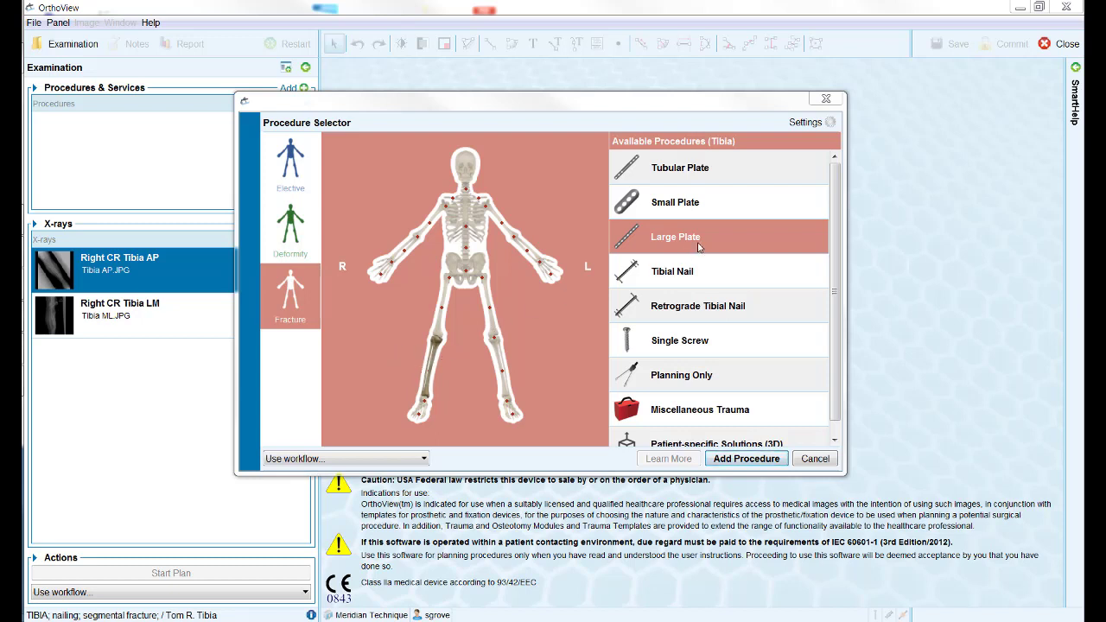
Add the Large Plate procedure for the right tibia and start a plan with both the AP and LM X-rays.
click(740, 462)
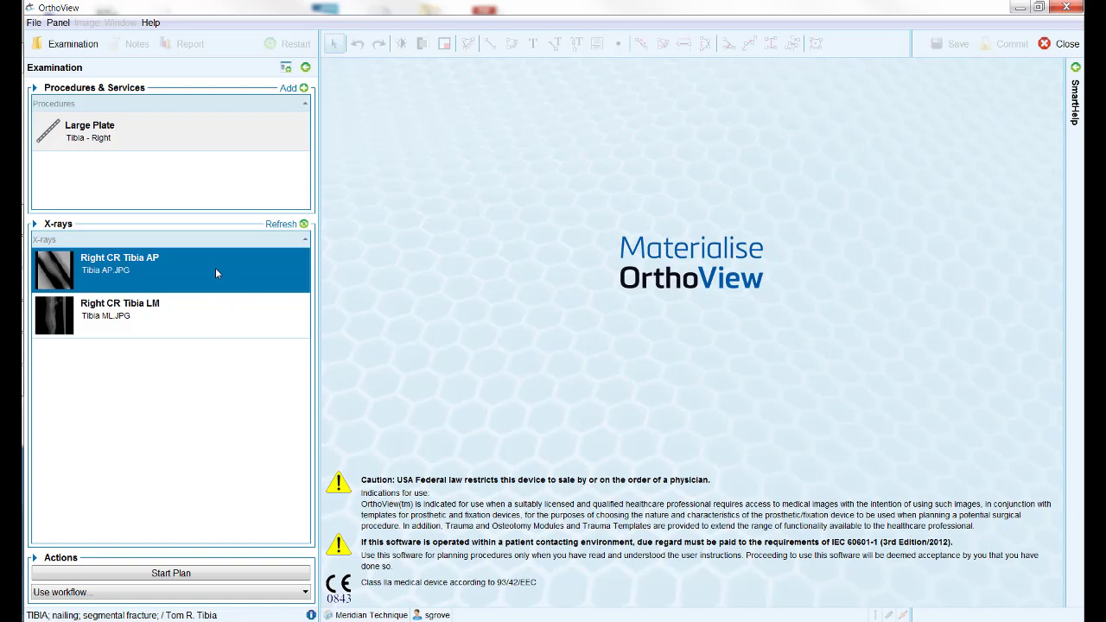
ctrl+click(219, 320)
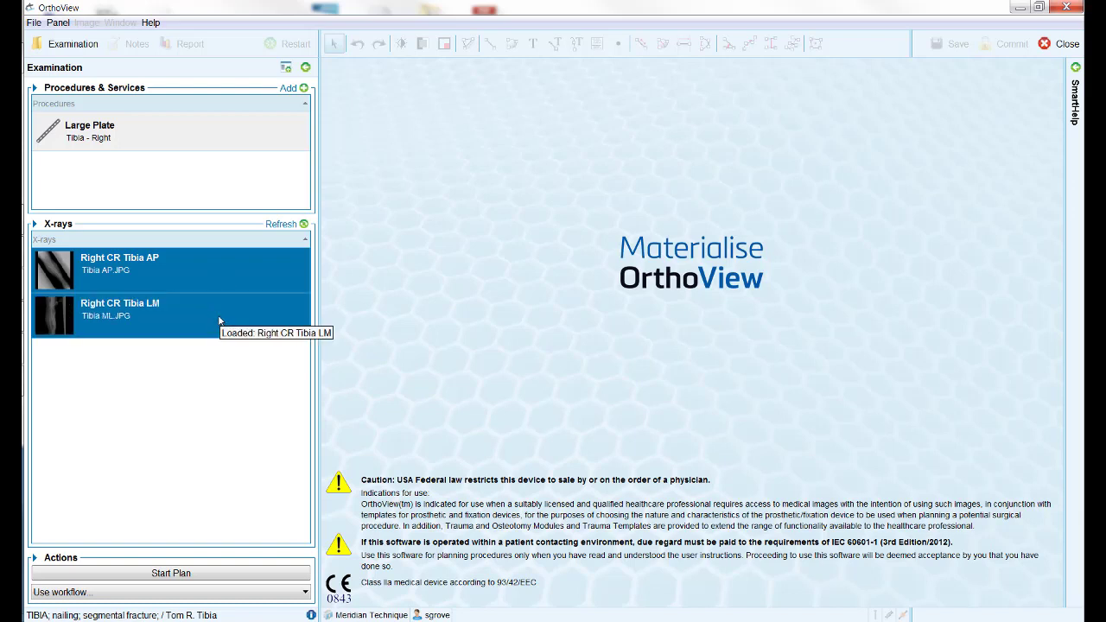
click(192, 578)
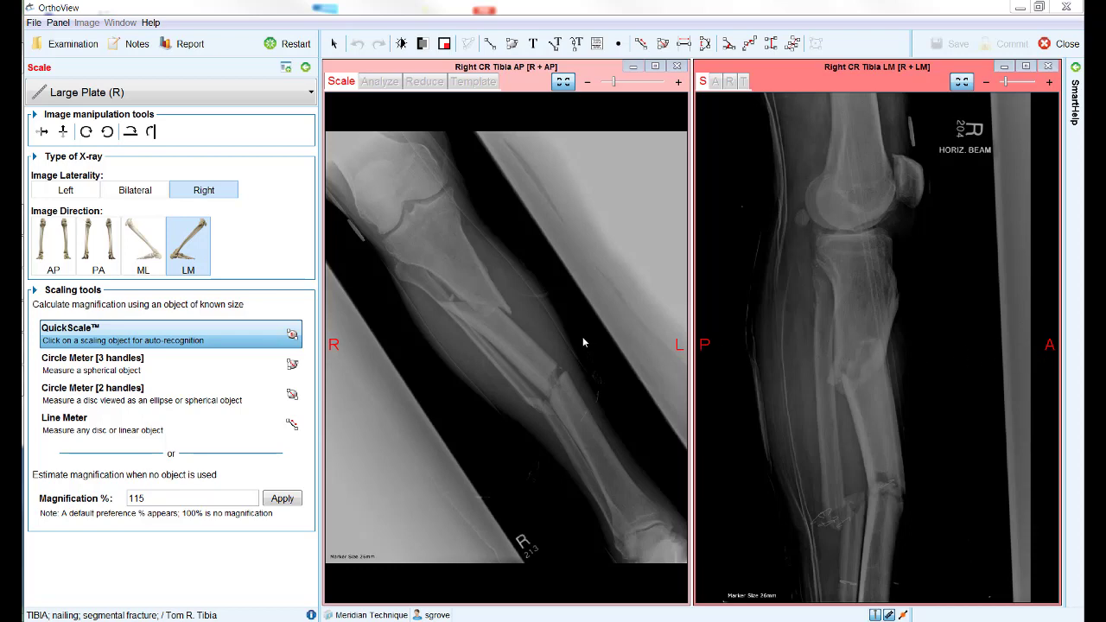
Scale the AP and LM tibia X-rays with QuickScale on the scaling marker near each knee, accepting the offered size.
click(355, 231)
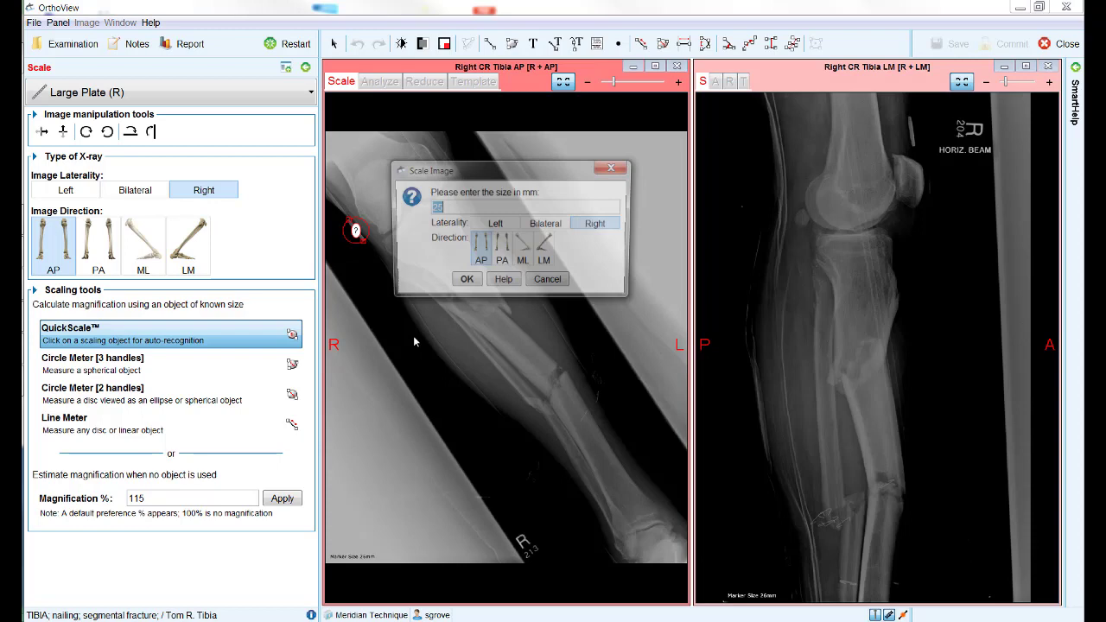
click(475, 286)
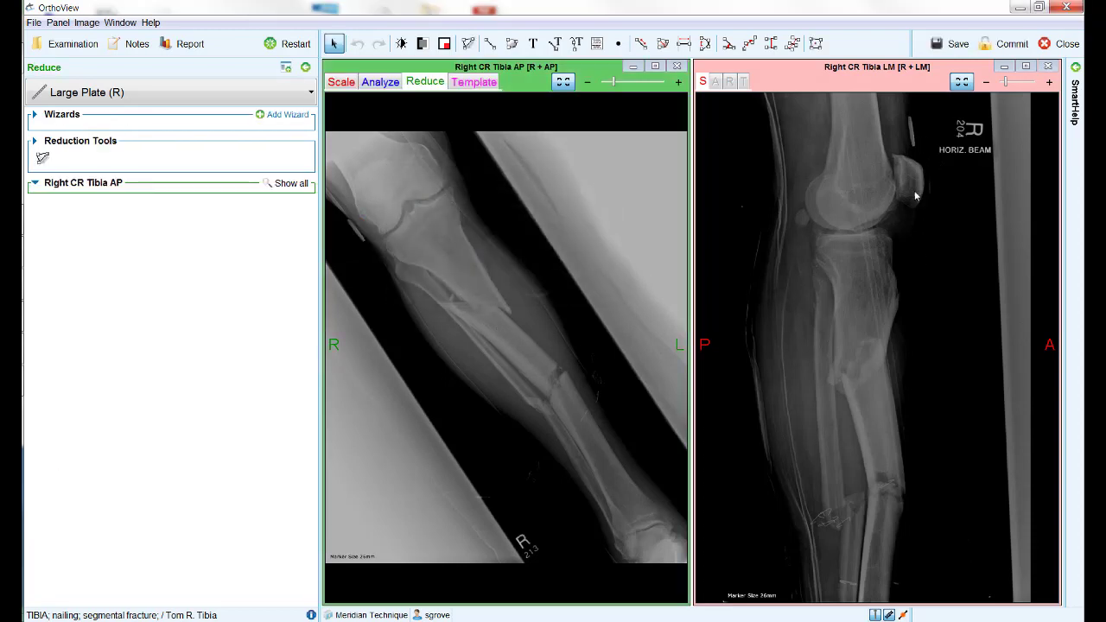
click(817, 313)
click(722, 184)
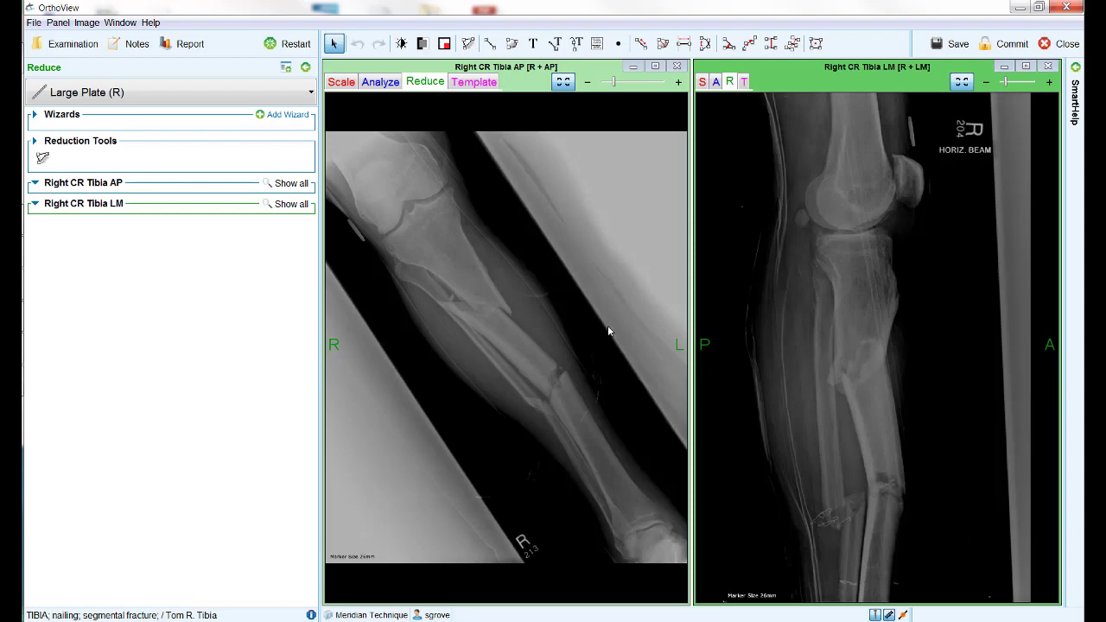
Maximize the AP X-ray and outline the middle tibial shaft segment between the two fracture lines as a bone fragment.
click(655, 67)
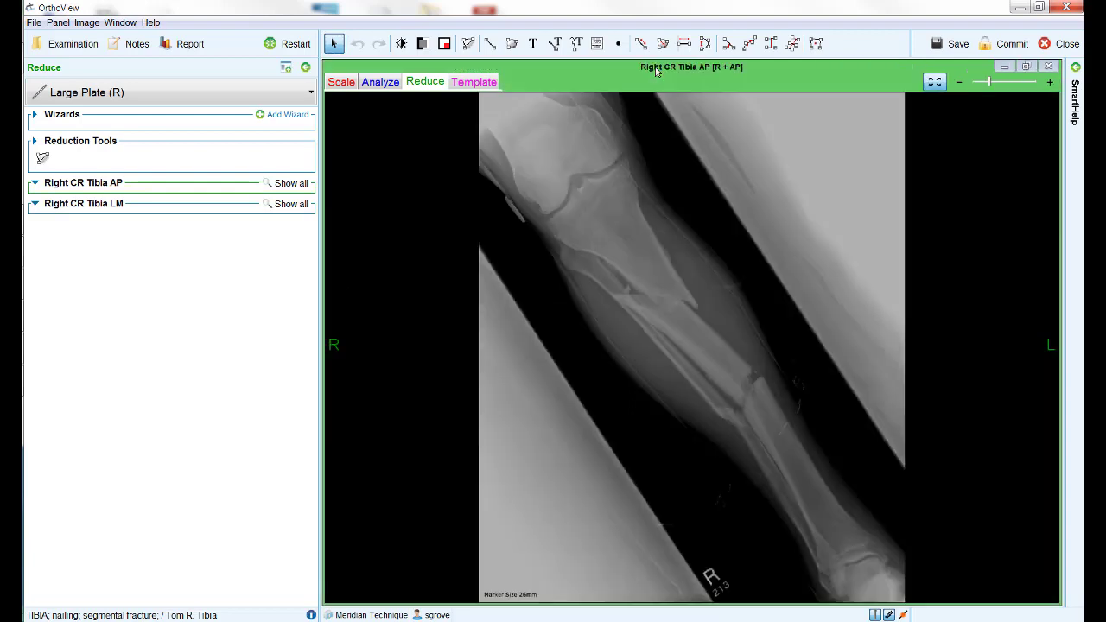
click(42, 160)
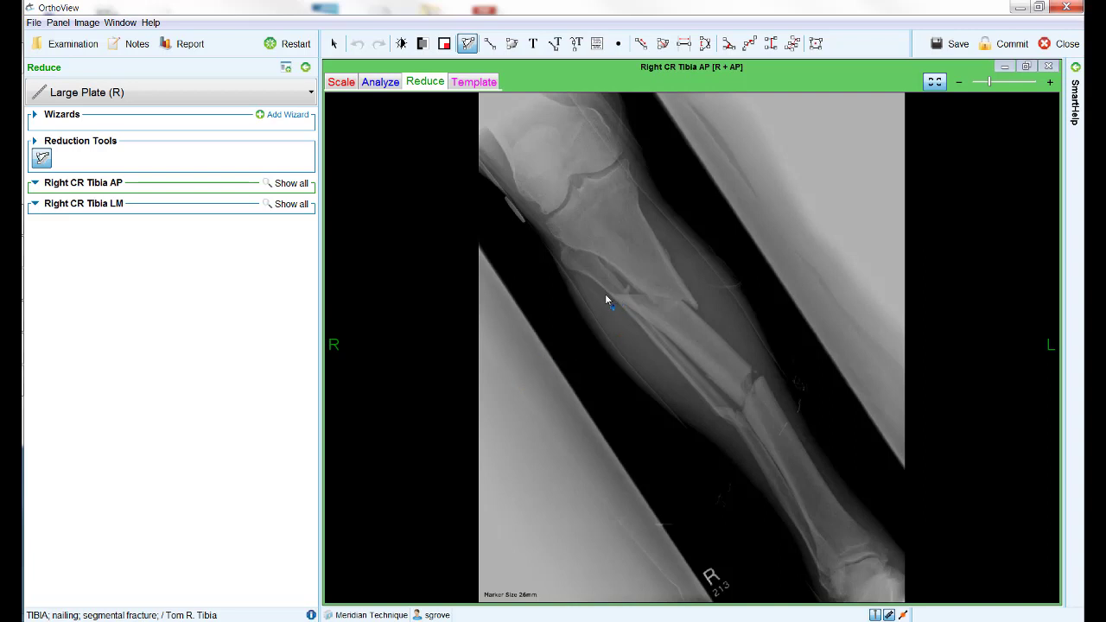
click(681, 295)
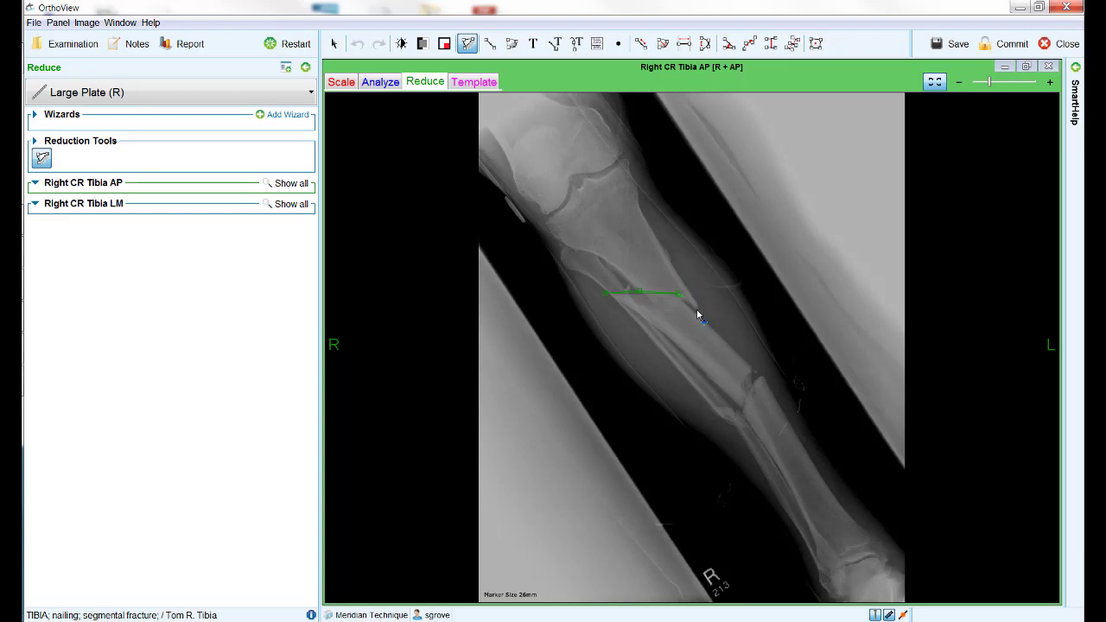
double_click(754, 364)
click(754, 382)
click(747, 399)
key(Escape)
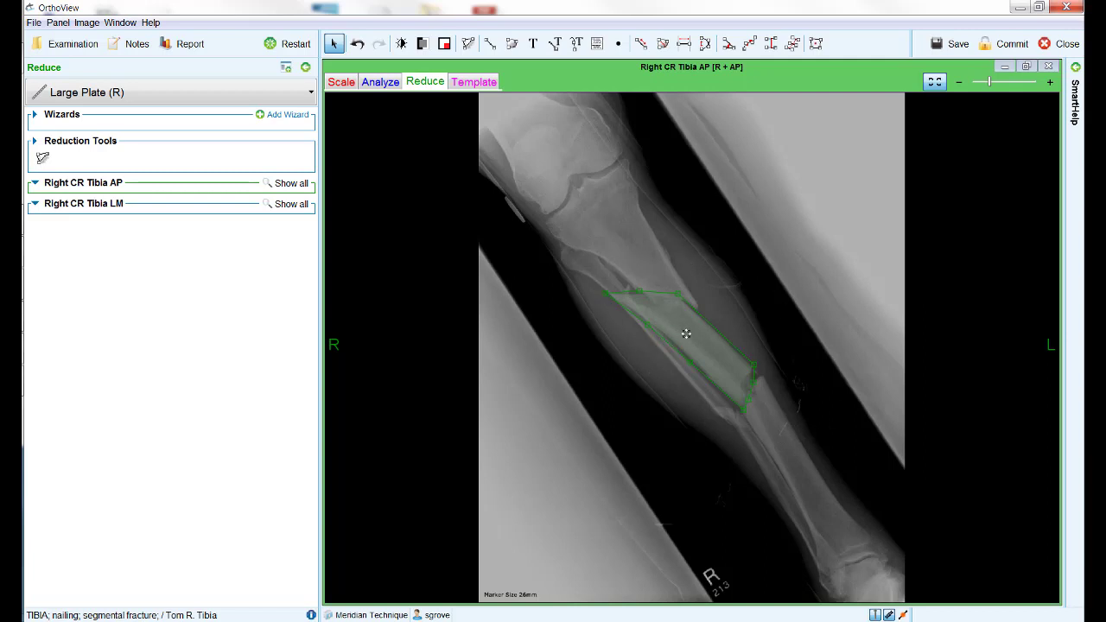
Move the outlined shaft fragment medially off its original position, rotate it, and undo the last adjustment.
drag(686, 334, 726, 394)
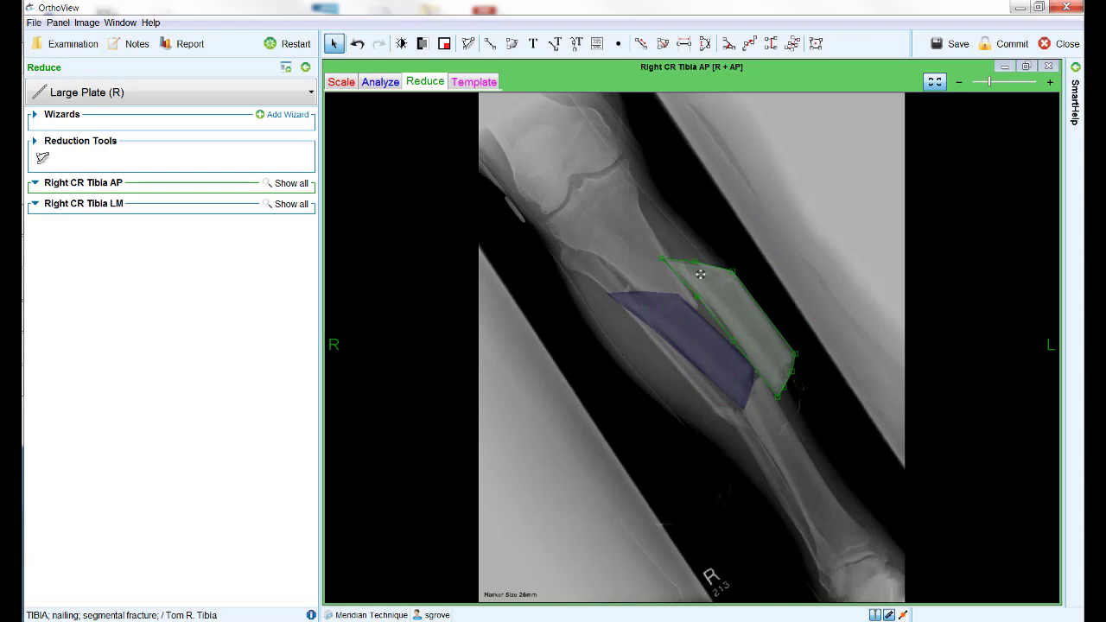
drag(700, 275, 697, 308)
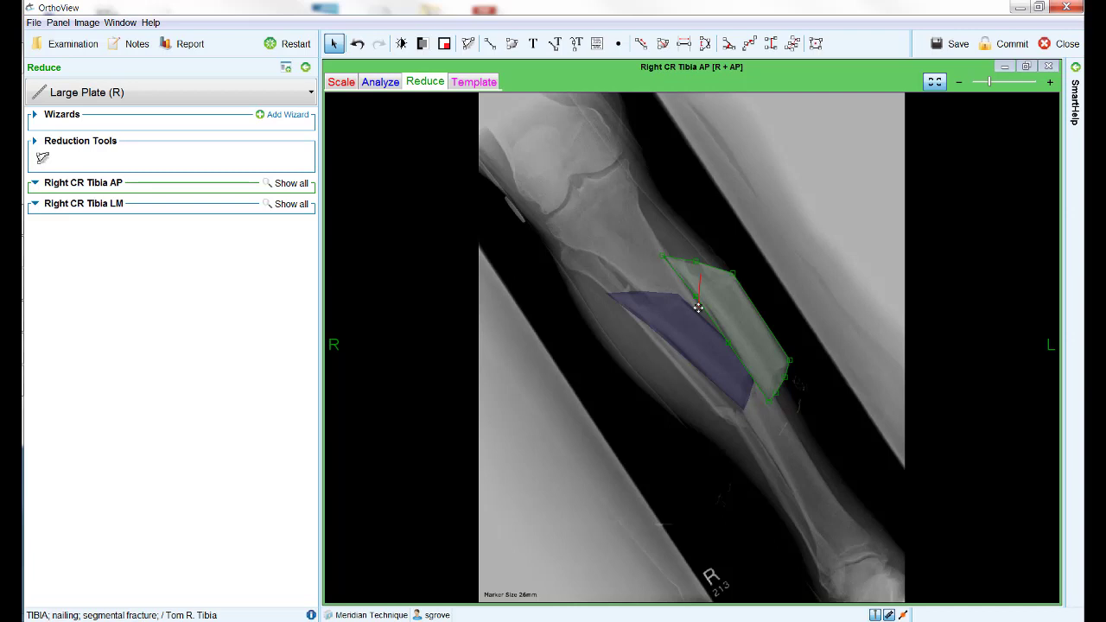
drag(697, 308, 739, 588)
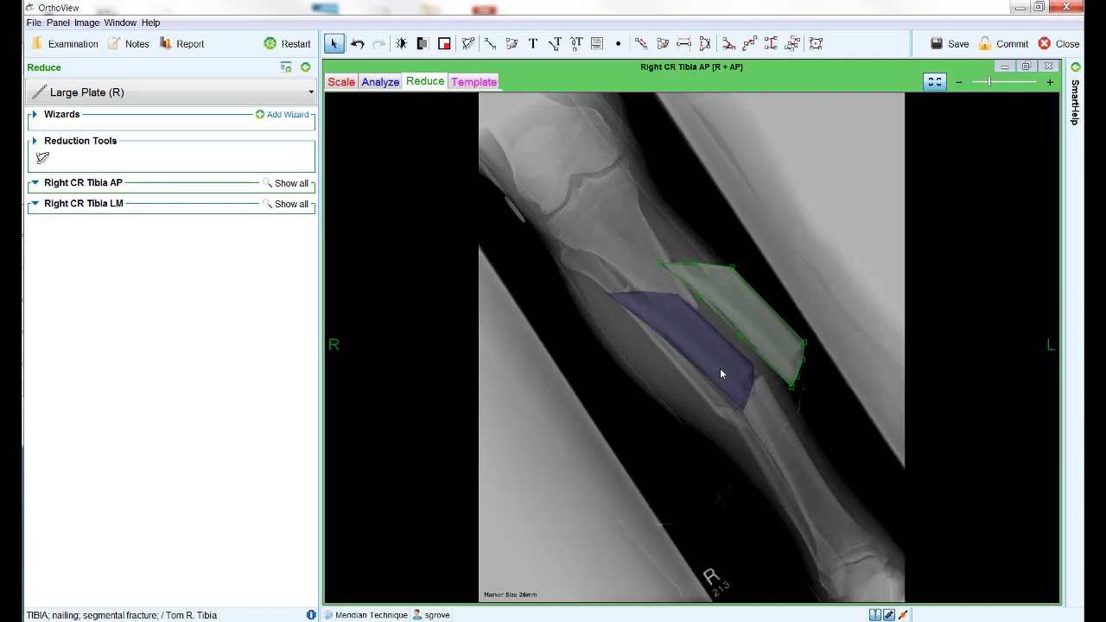
key(ctrl+z)
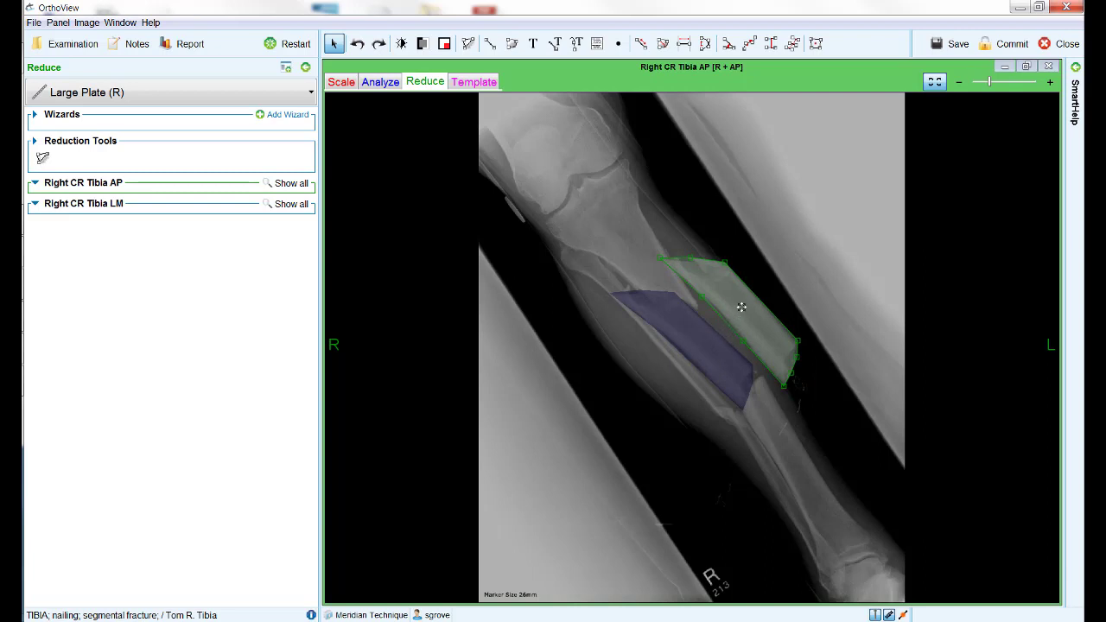
Shift the fragment further medially, adjust its outline along the lateral edge, and undo the last small move.
mouse_move(738, 306)
mouse_down()
mouse_move(732, 317)
mouse_move(755, 300)
mouse_up()
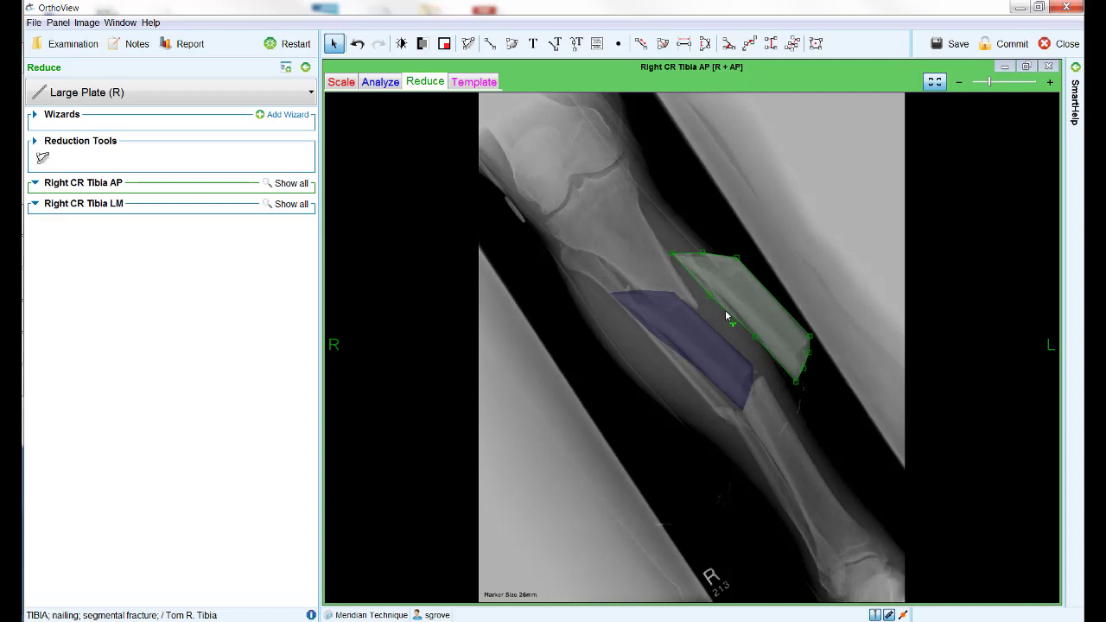
mouse_move(726, 313)
mouse_down()
mouse_move(714, 323)
mouse_move(731, 309)
mouse_up()
right_click(728, 296)
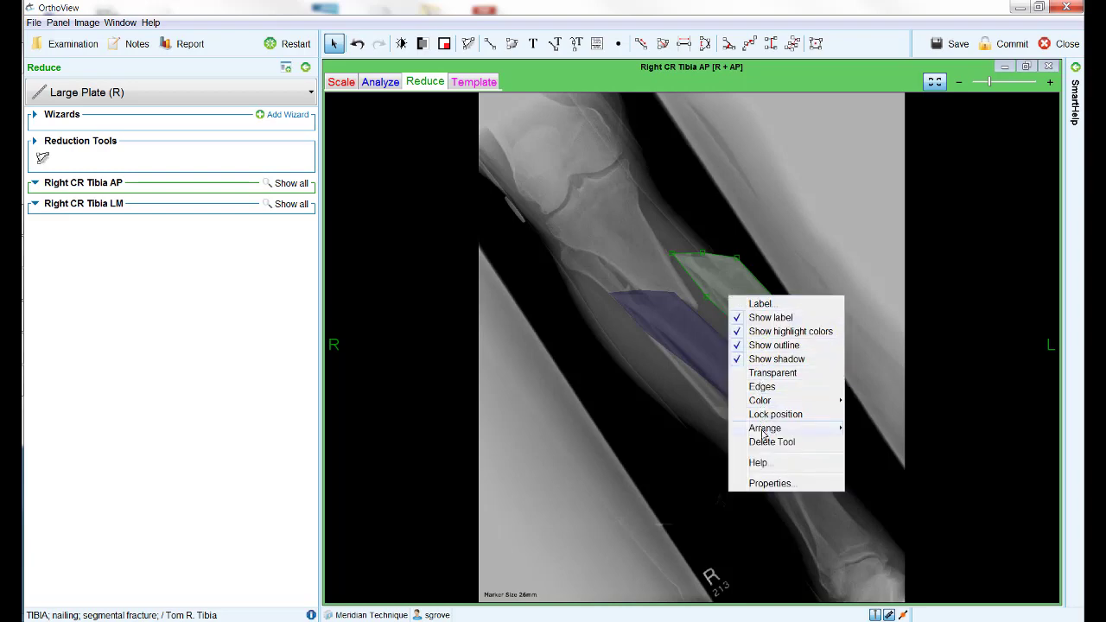
click(765, 287)
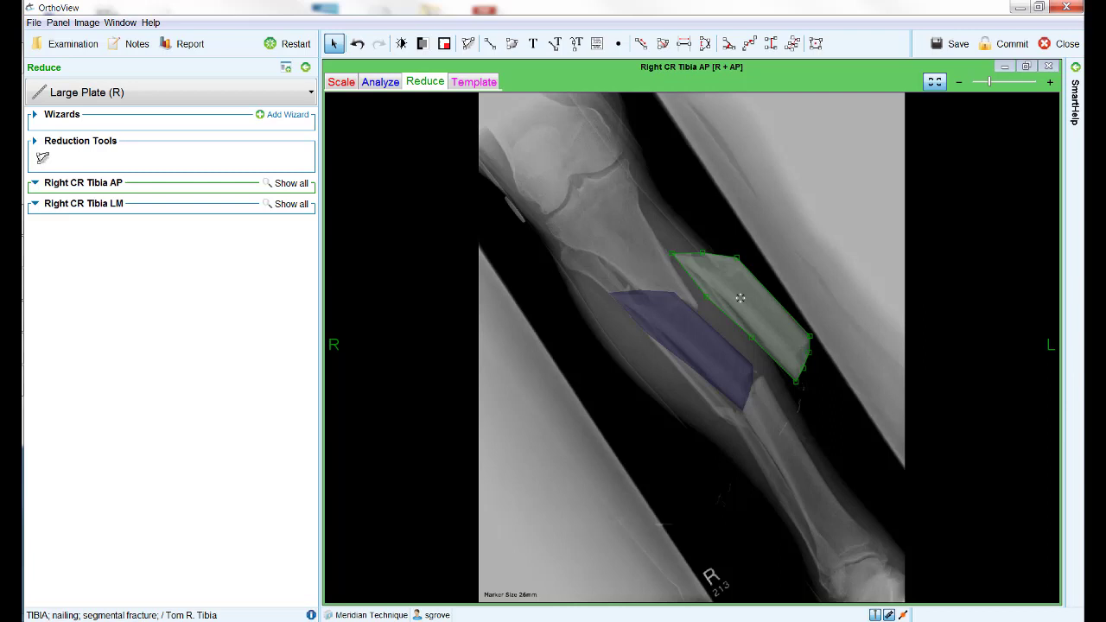
drag(741, 298, 738, 293)
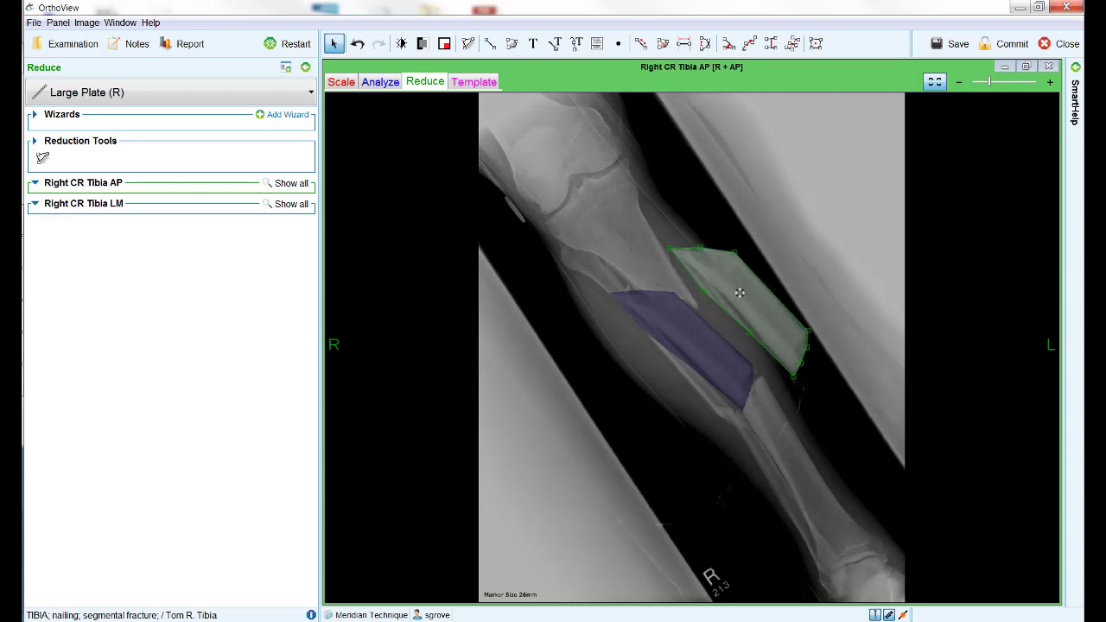
key(ctrl+z)
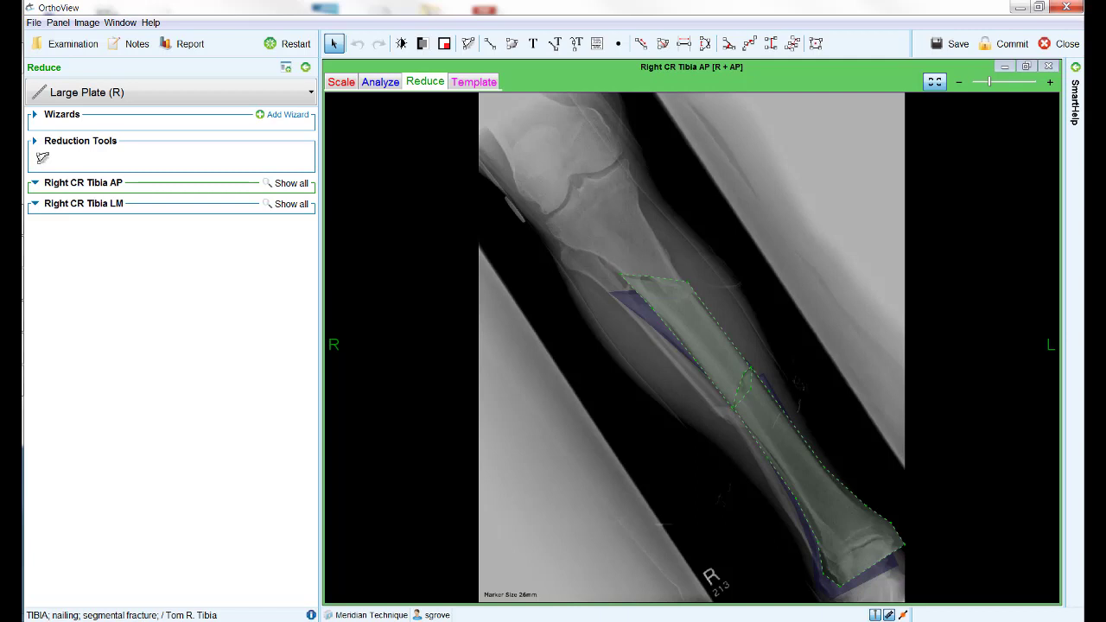
Switch to templating and align the 7-hole Synthes 4.5mm Broad LCP Plate along the medial side of the proximal tibial shaft.
click(474, 81)
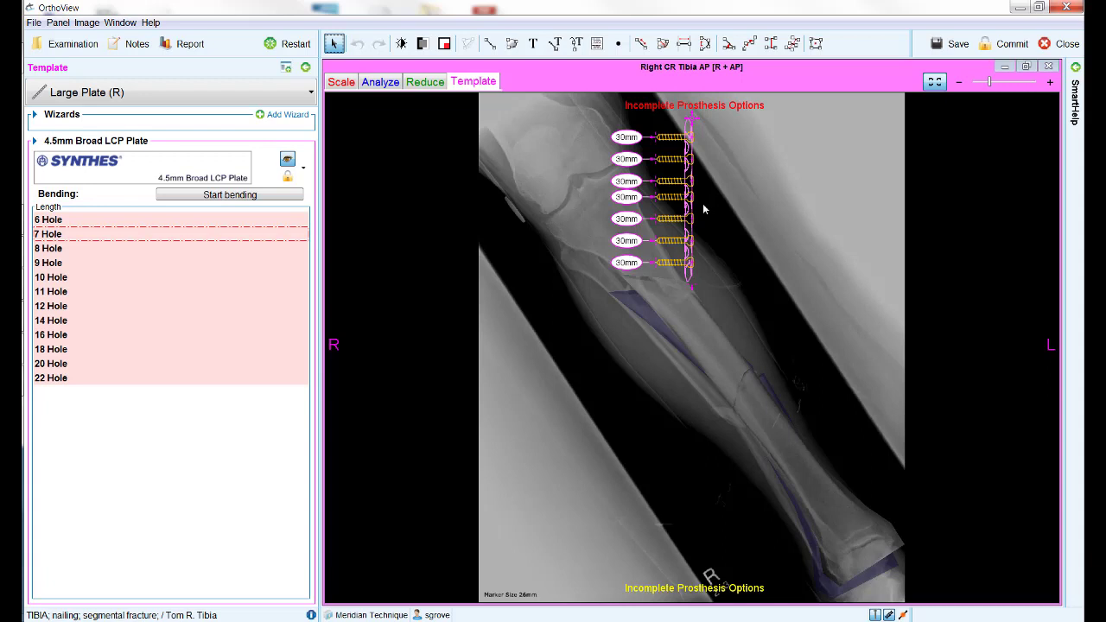
drag(691, 207, 745, 248)
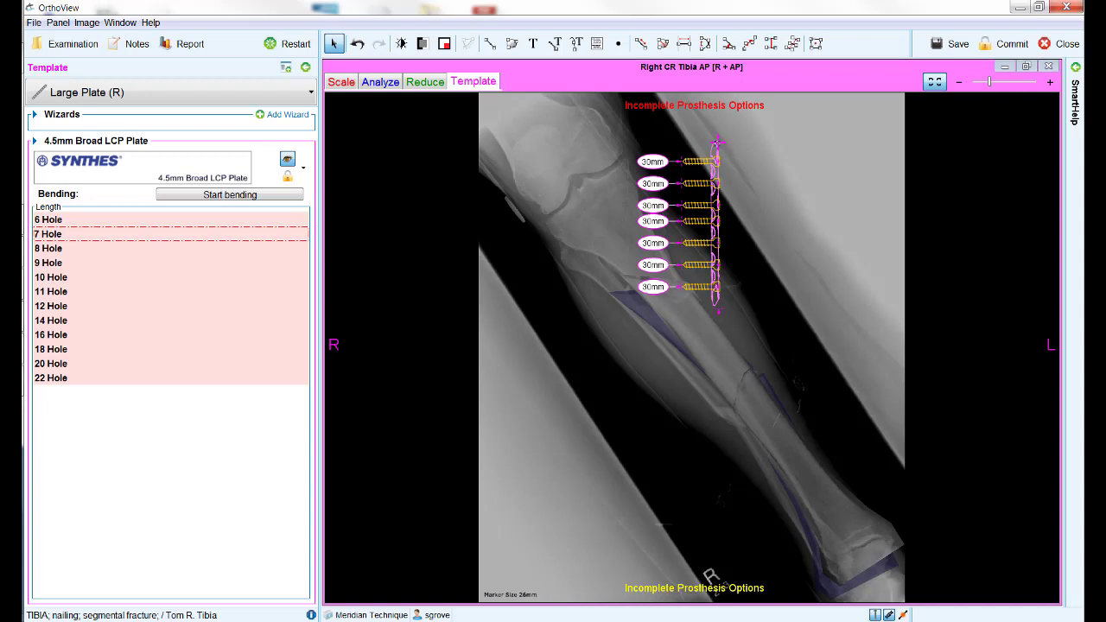
drag(717, 140, 646, 202)
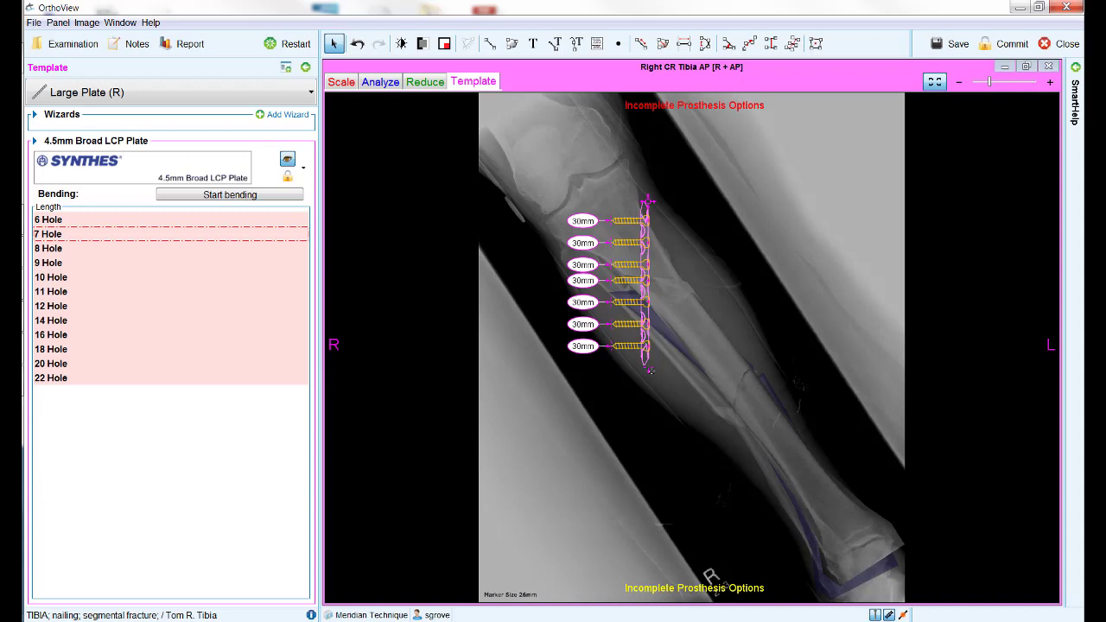
mouse_move(651, 371)
mouse_down()
mouse_move(724, 343)
mouse_move(670, 348)
mouse_move(715, 340)
mouse_move(762, 413)
mouse_move(730, 457)
mouse_move(752, 373)
mouse_move(736, 358)
mouse_up()
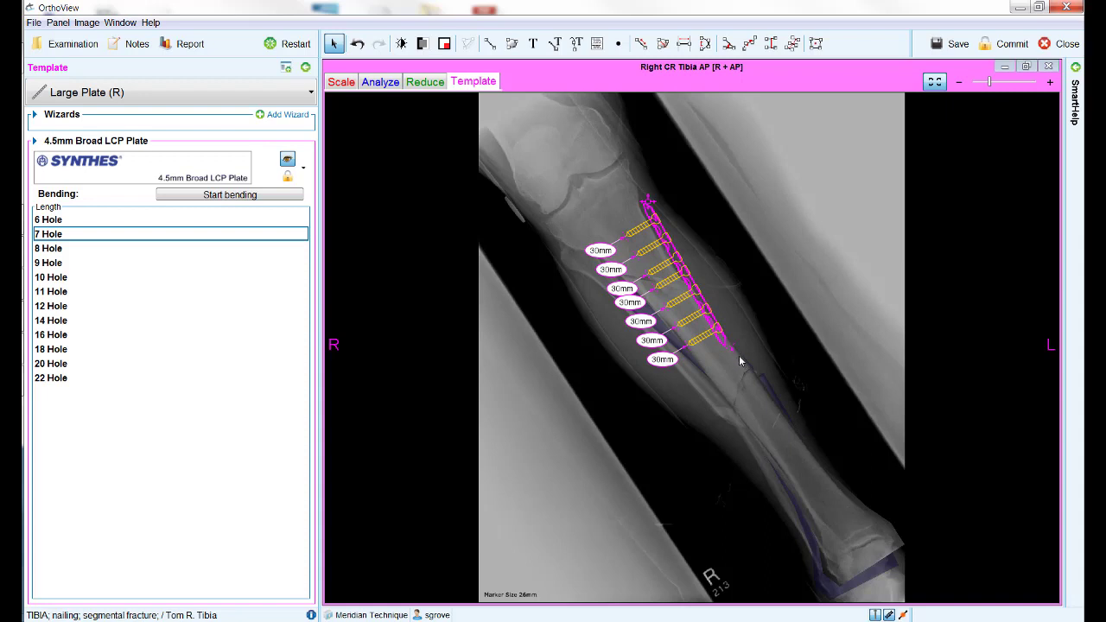
key(ctrl+z)
Lengthen the most proximal plate screw to 44 mm and set that hole's type to No Screw.
drag(626, 239, 608, 247)
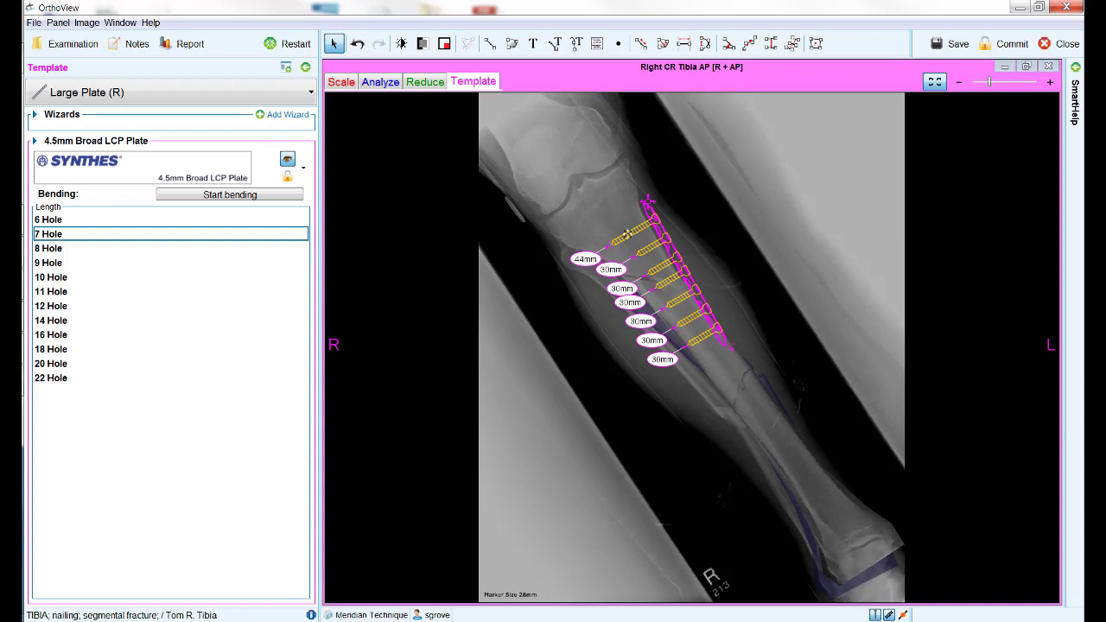
right_click(623, 241)
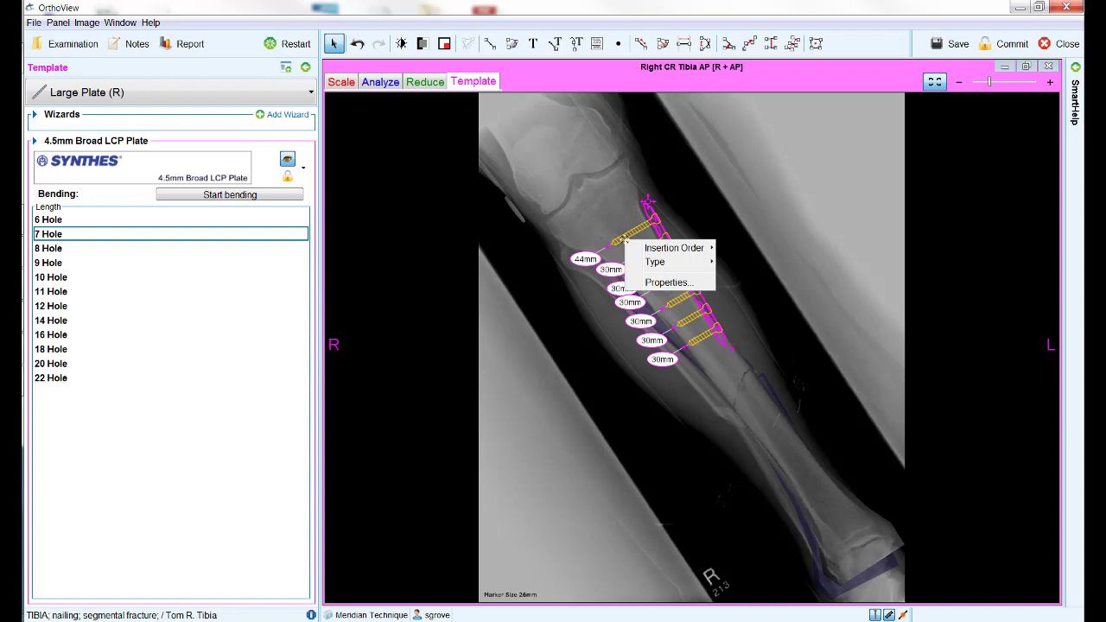
mouse_move(655, 266)
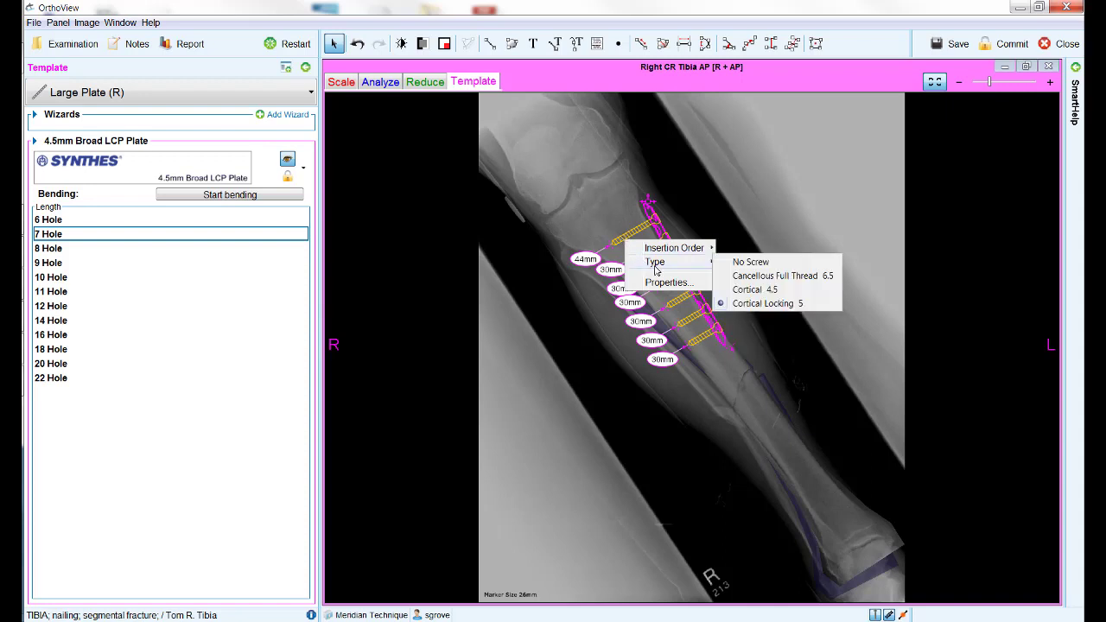
click(751, 262)
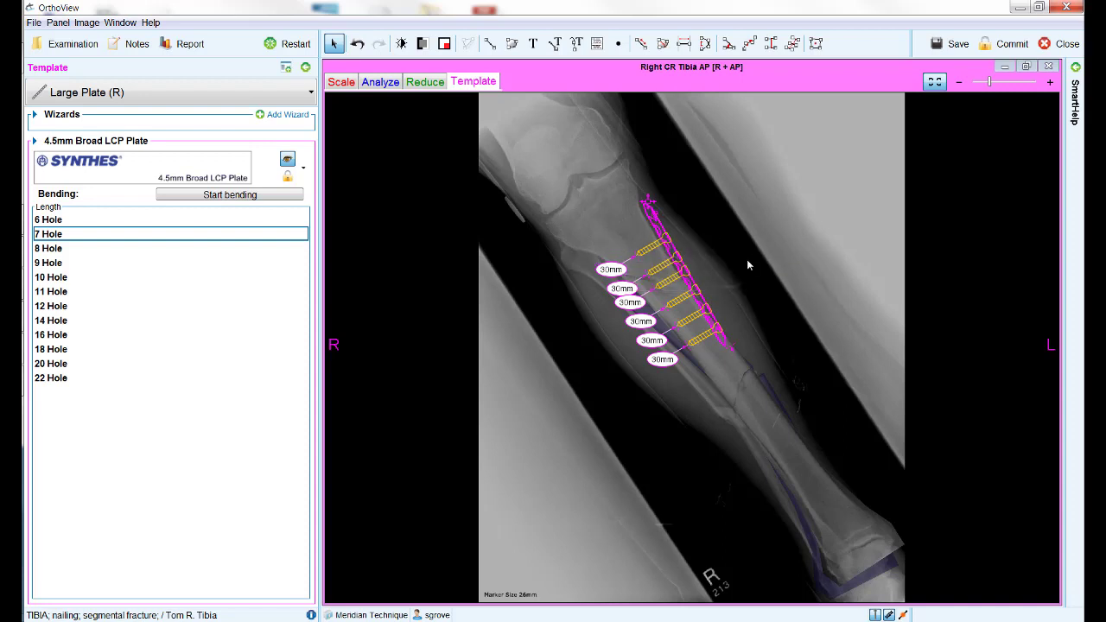
Fit a Cortical 4.5 screw in the most proximal plate hole and set its insertion order to 1.
right_click(654, 214)
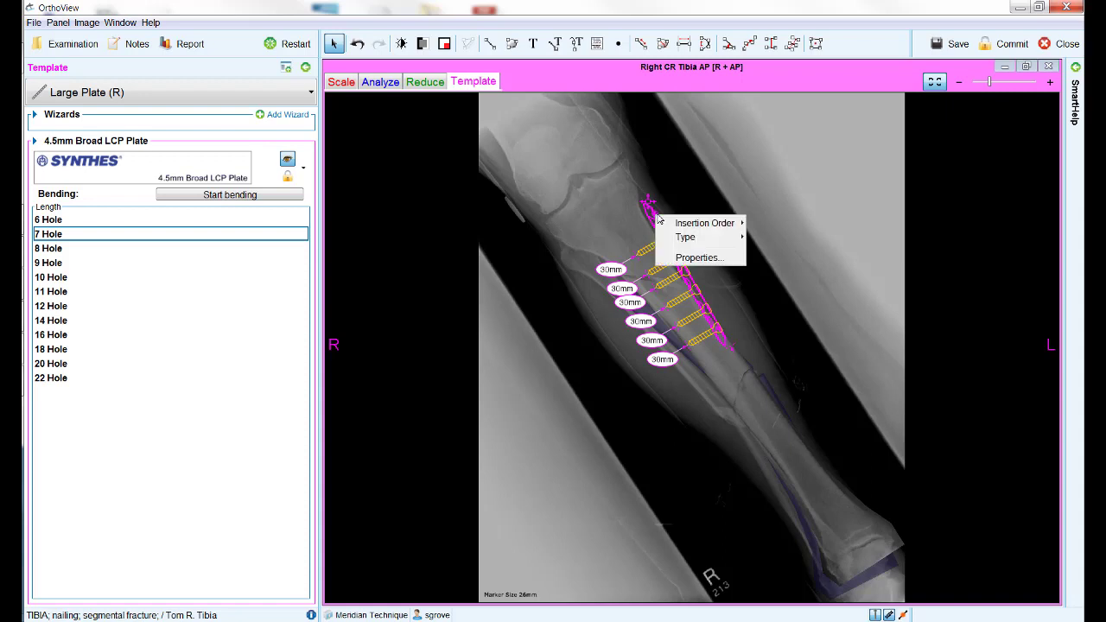
mouse_move(714, 245)
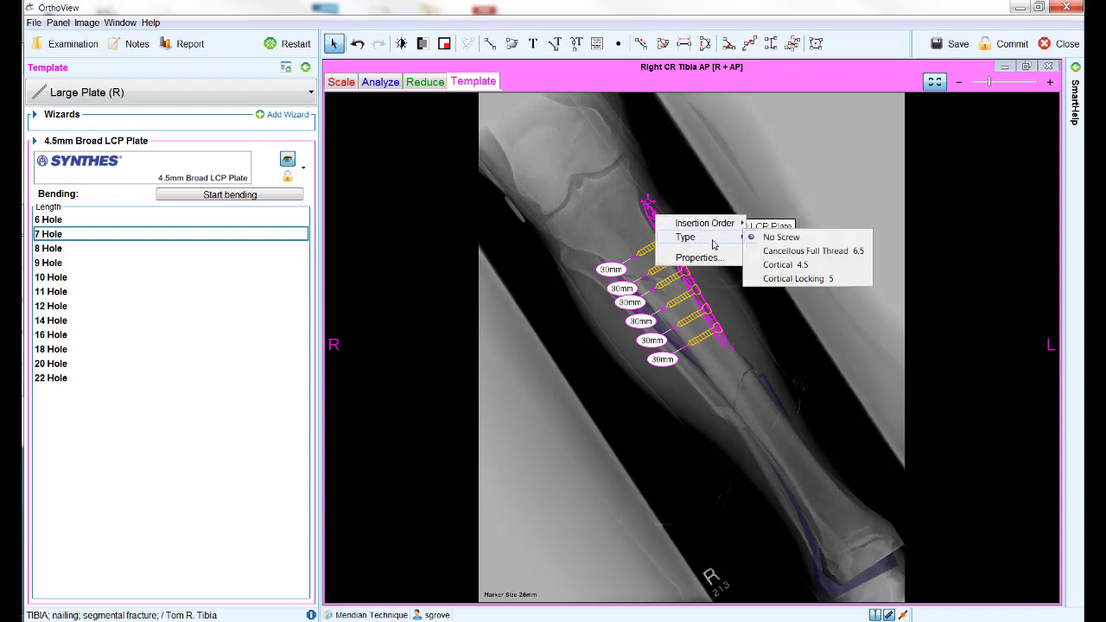
click(767, 264)
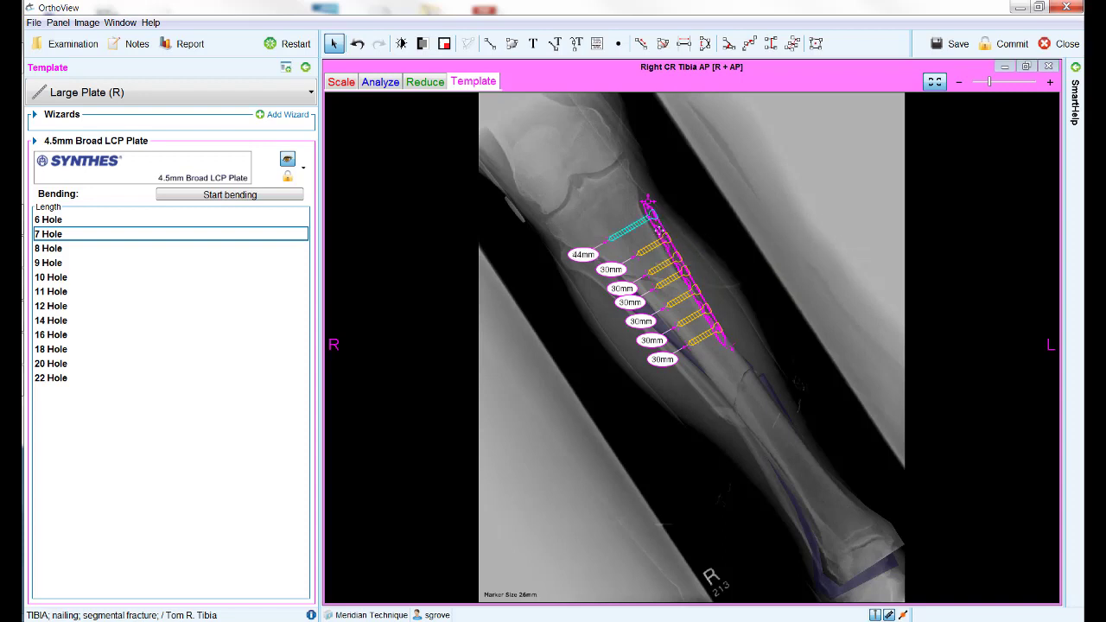
right_click(641, 230)
mouse_move(643, 234)
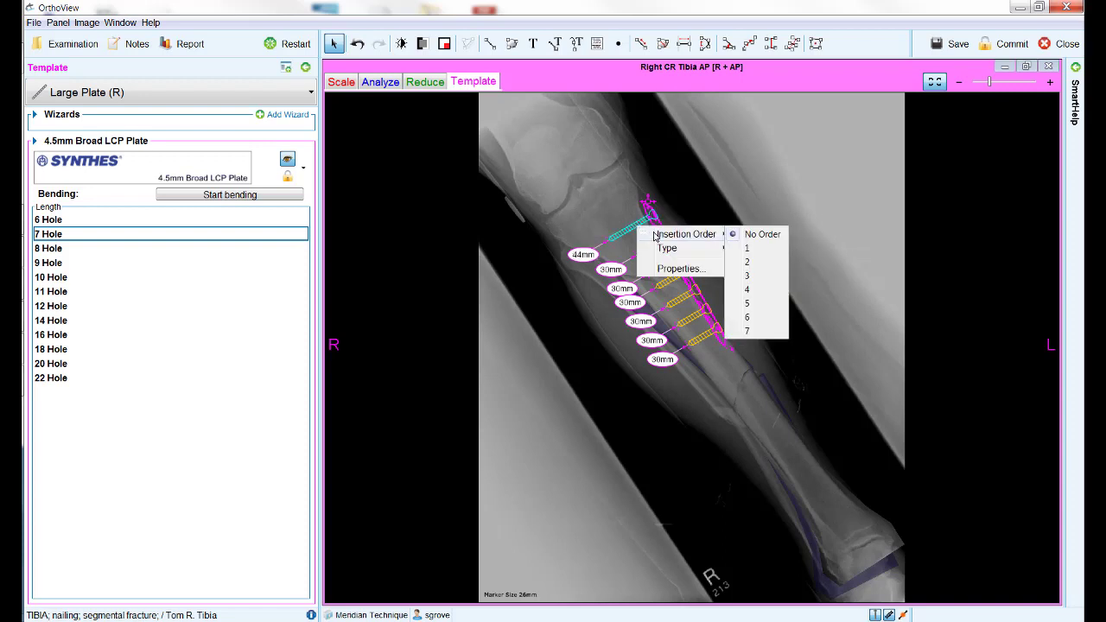
click(755, 249)
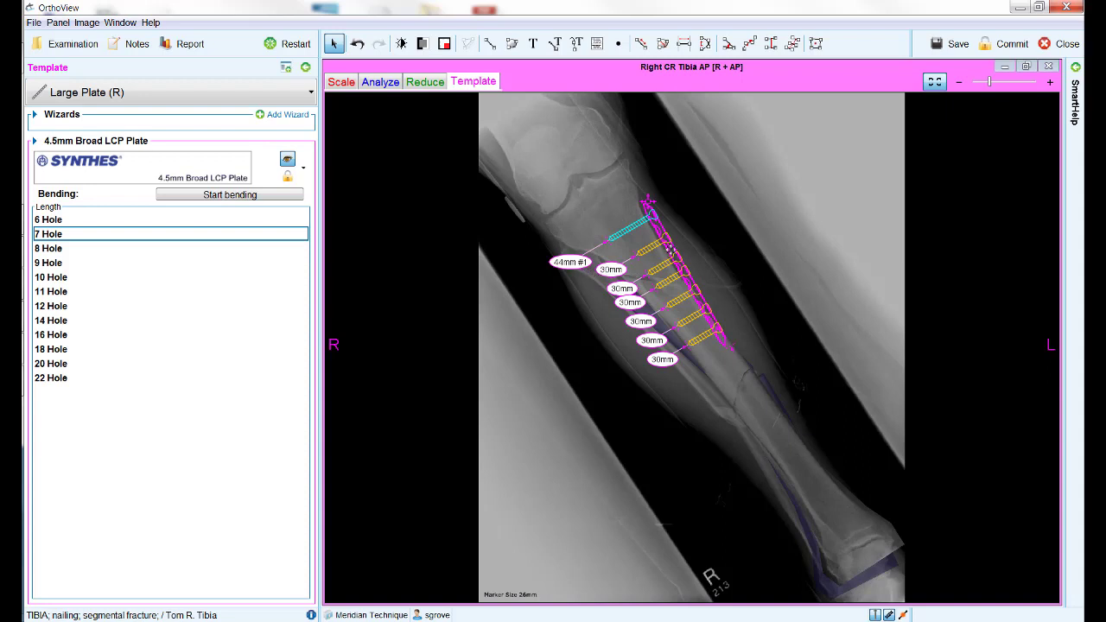
Set the plate's orientation to Posterior.
right_click(670, 250)
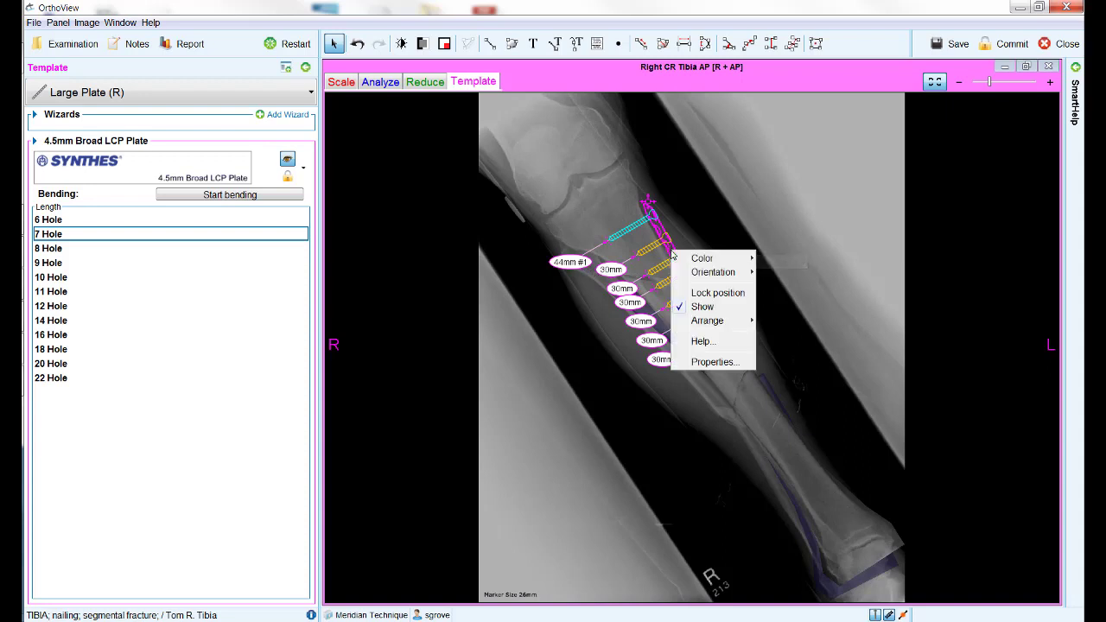
mouse_move(683, 276)
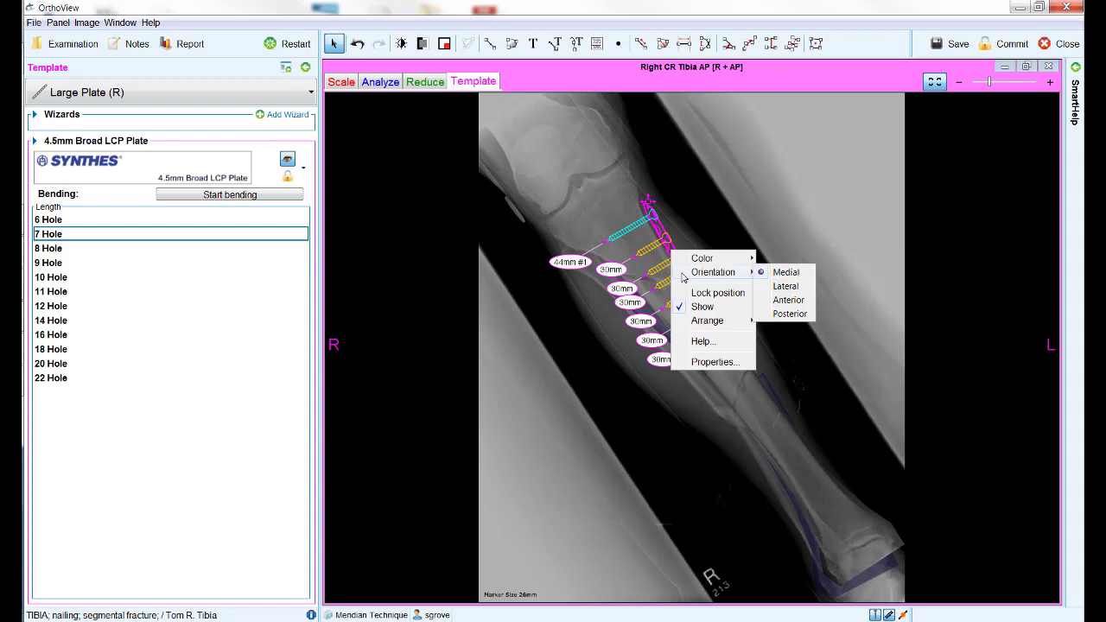
click(792, 314)
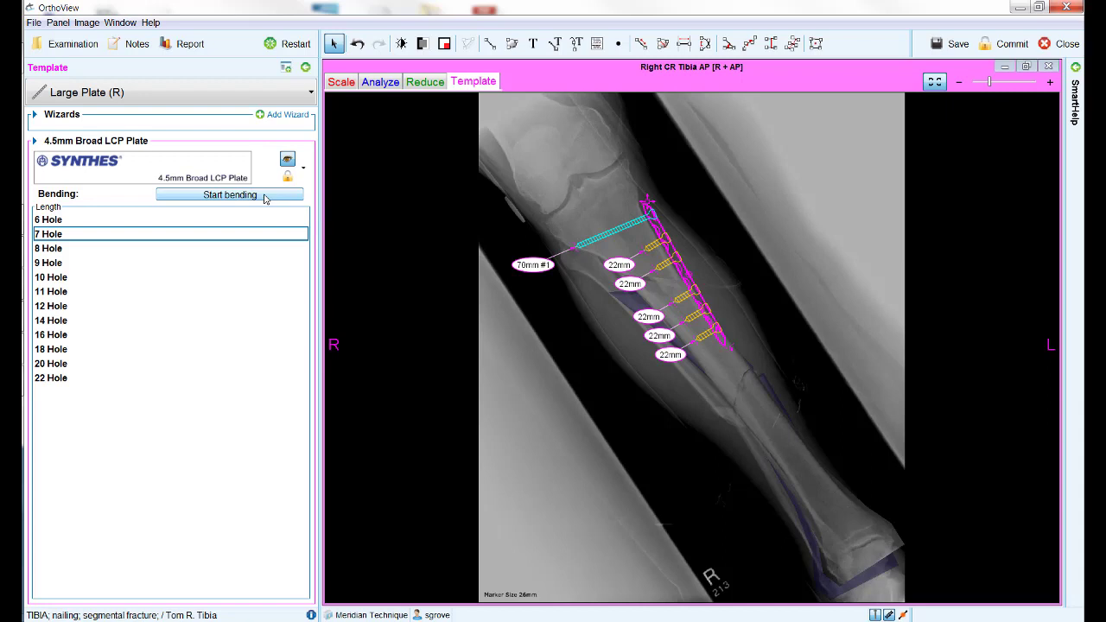
Bend the 7-hole plate away from the bone by about 7.6° at bend point 4 and about 0.4° at bend point 6.
click(264, 198)
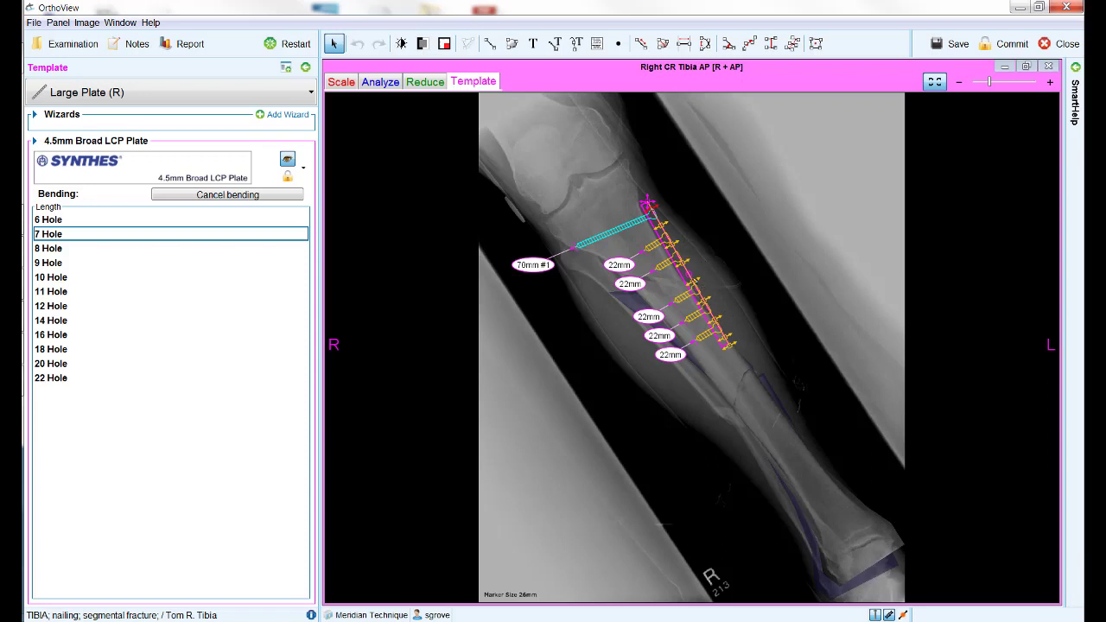
drag(699, 280, 761, 382)
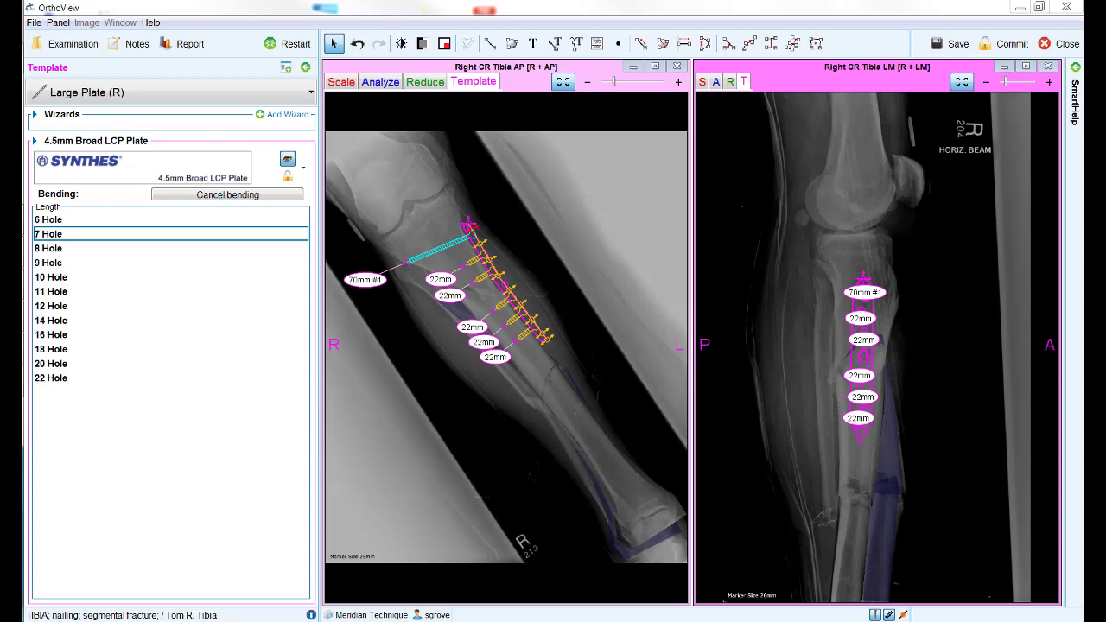
click(701, 400)
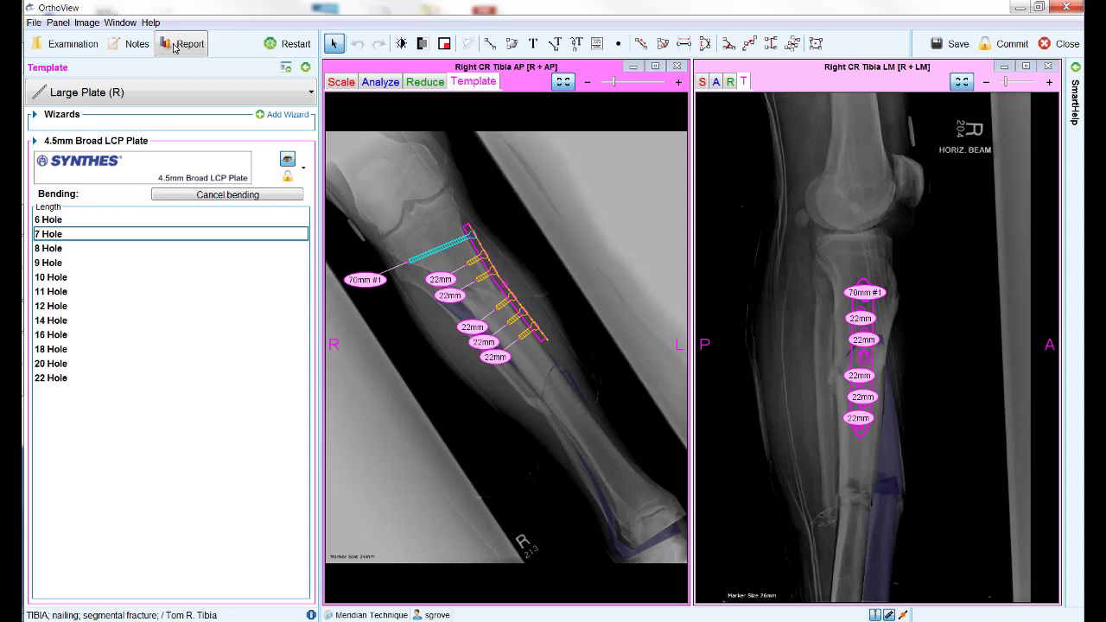
Show the planning report and place a Prosthesis Selections report overlay on the AP X-ray, medial to the proximal tibia.
click(181, 44)
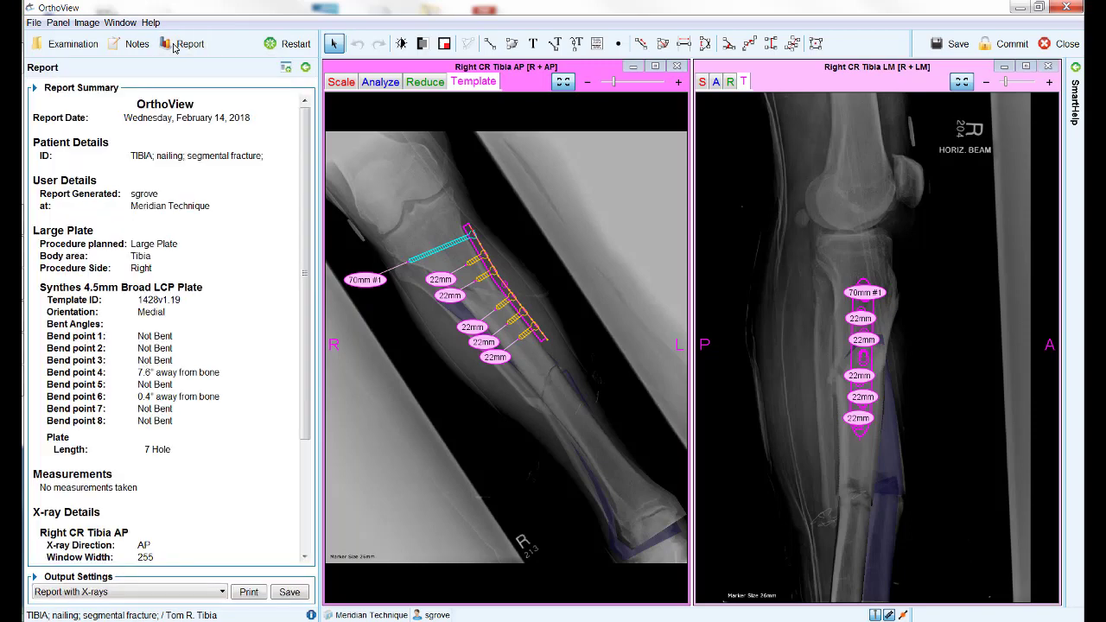
click(596, 45)
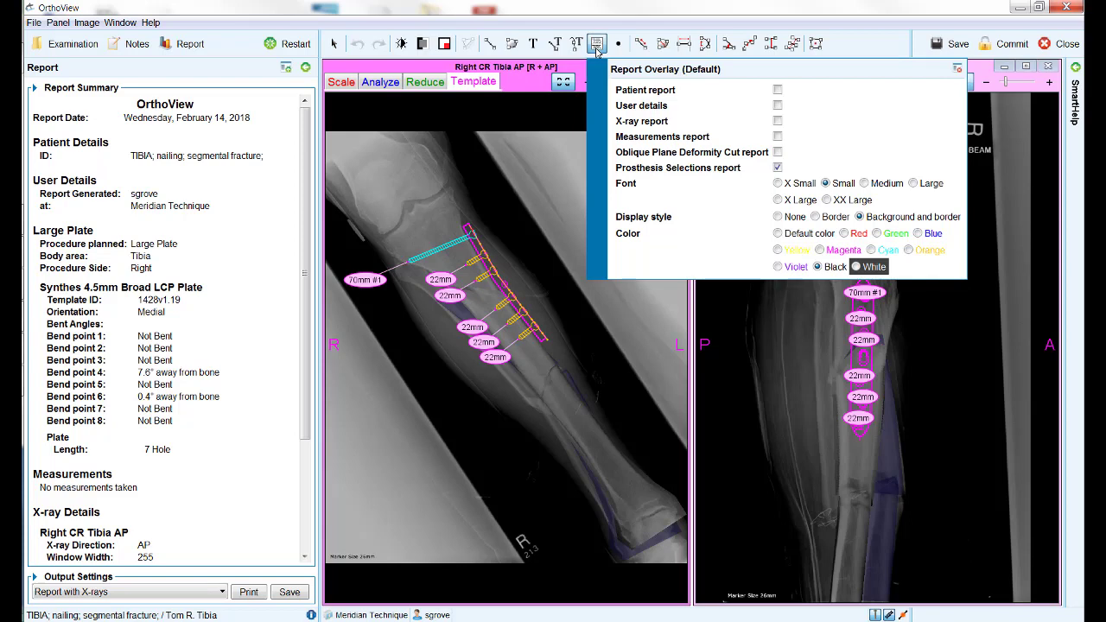
click(596, 45)
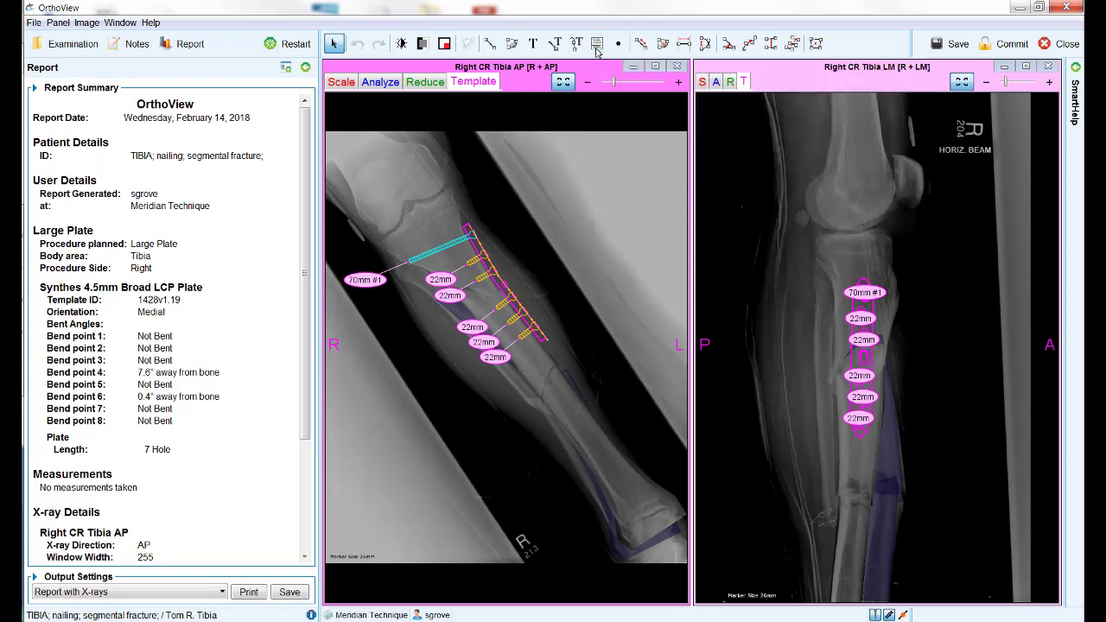
click(596, 45)
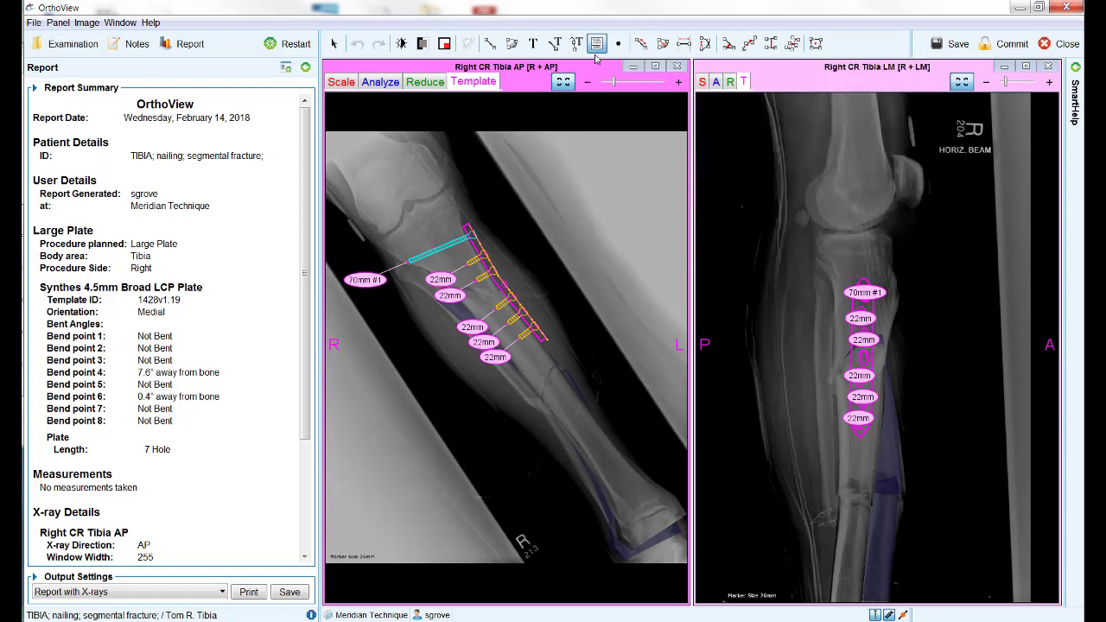
click(551, 147)
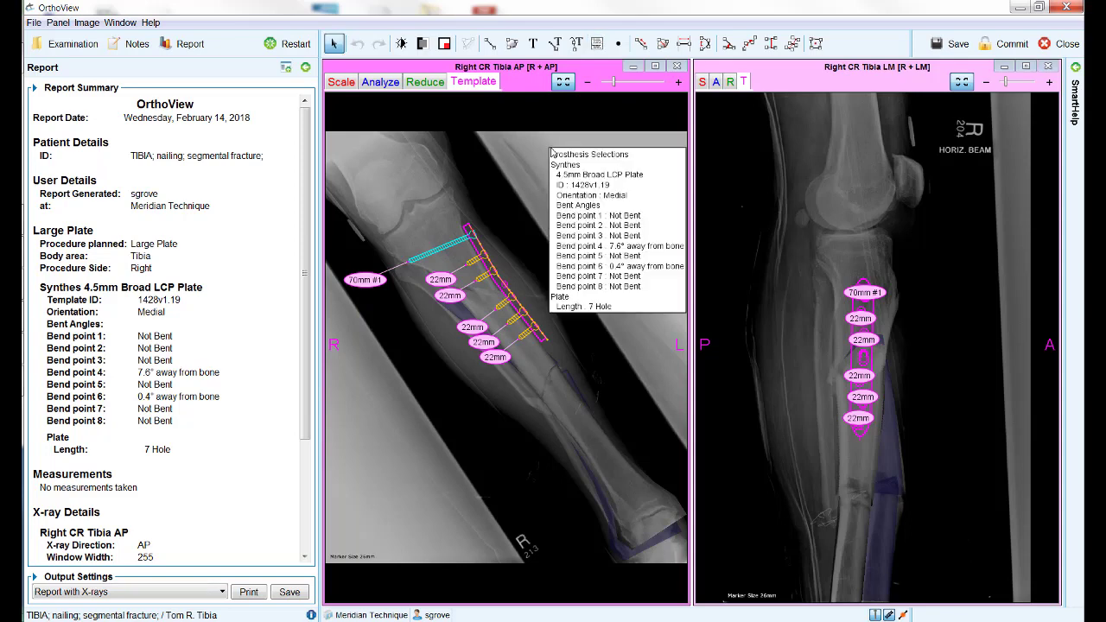